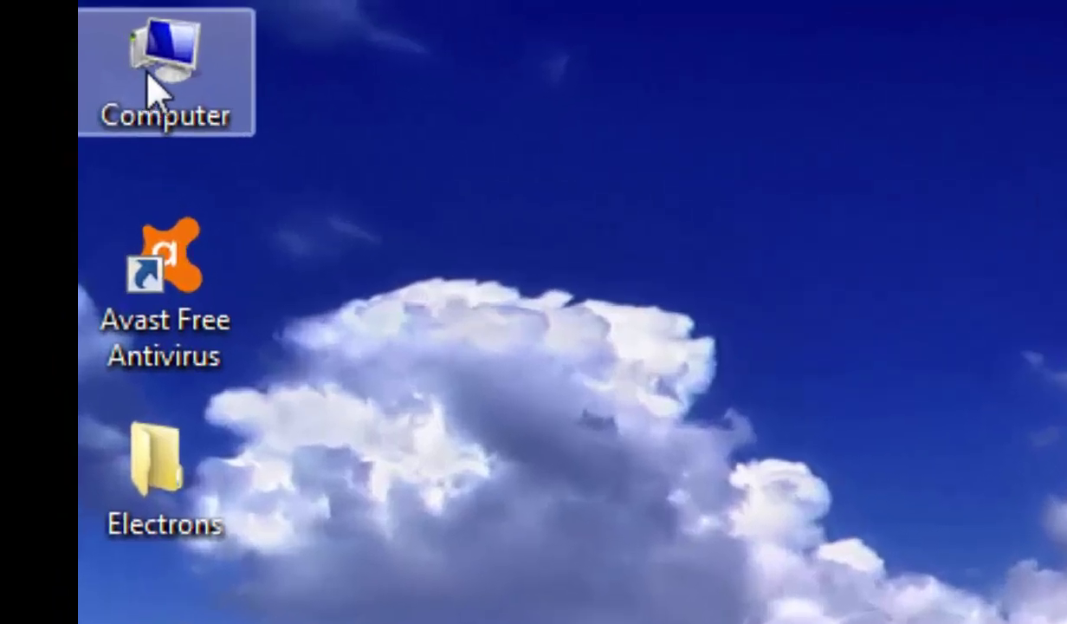
- Open Computer Management for this computer and display Disk Management
{"action": "right_click", "coordinate": [49, 26]}
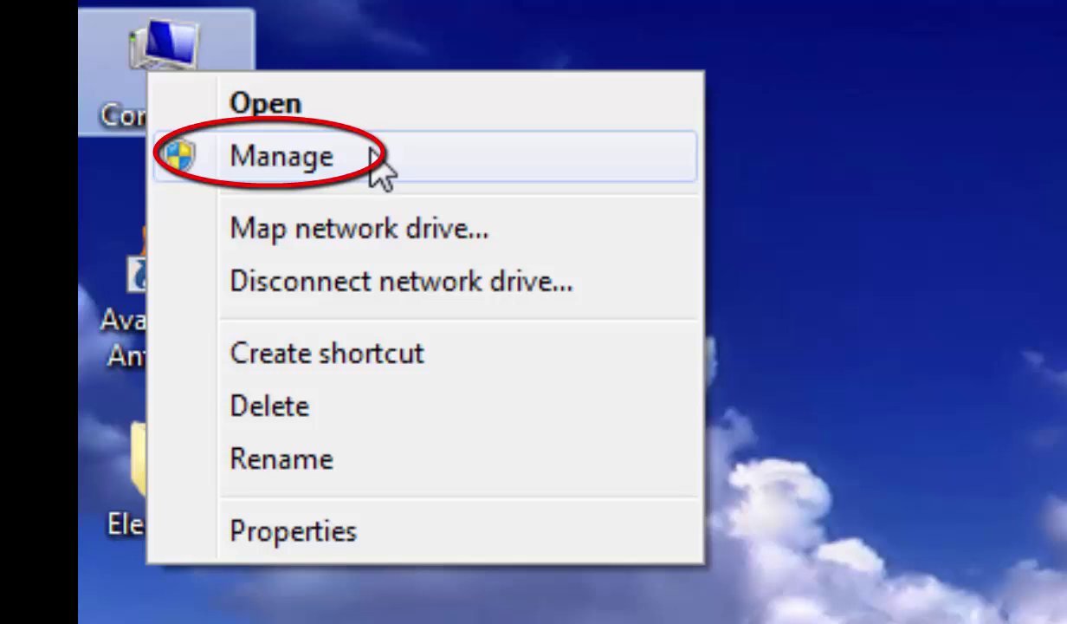
{"action": "left_click", "coordinate": [409, 174]}
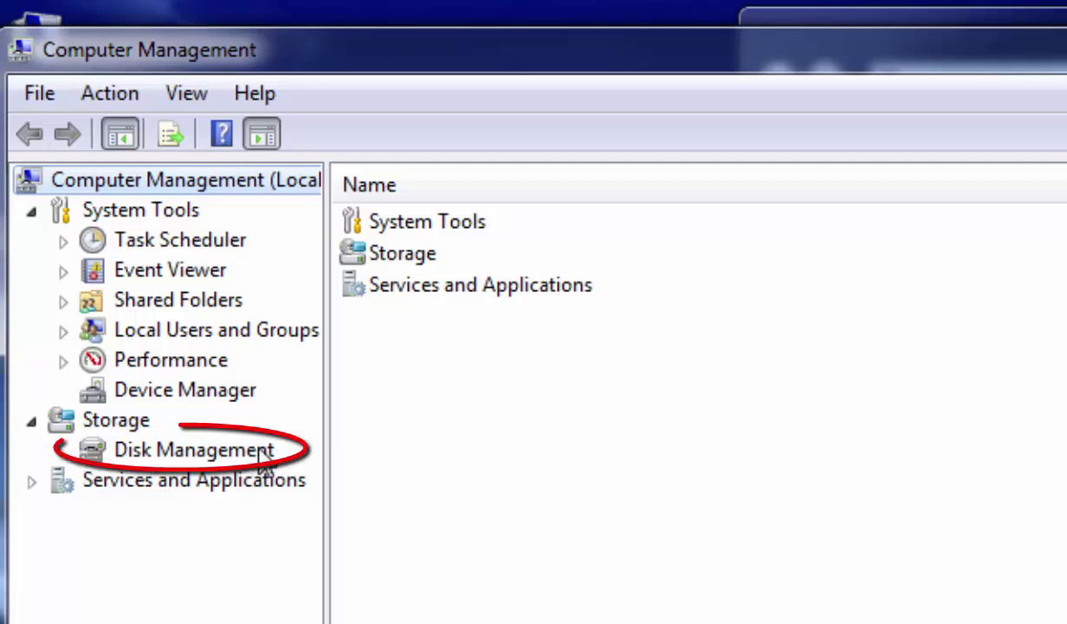
{"action": "left_click", "coordinate": [120, 452]}
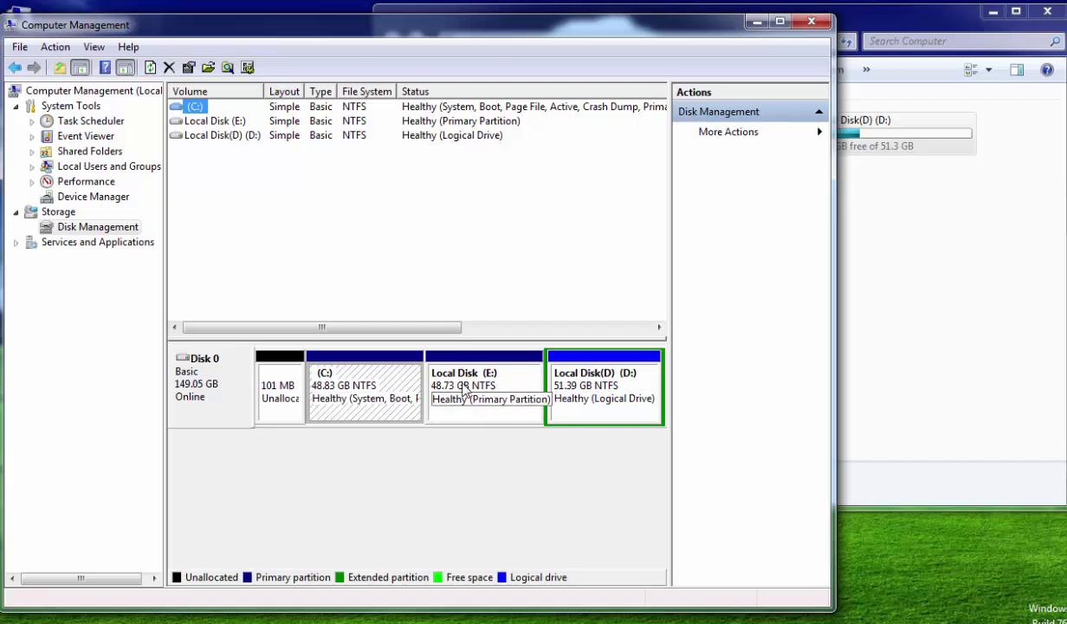
- Compare the drives' free space in the Computer window with the partitions in Disk Management, especially Local Disk(D) (D:)
{"action": "left_click", "coordinate": [934, 301]}
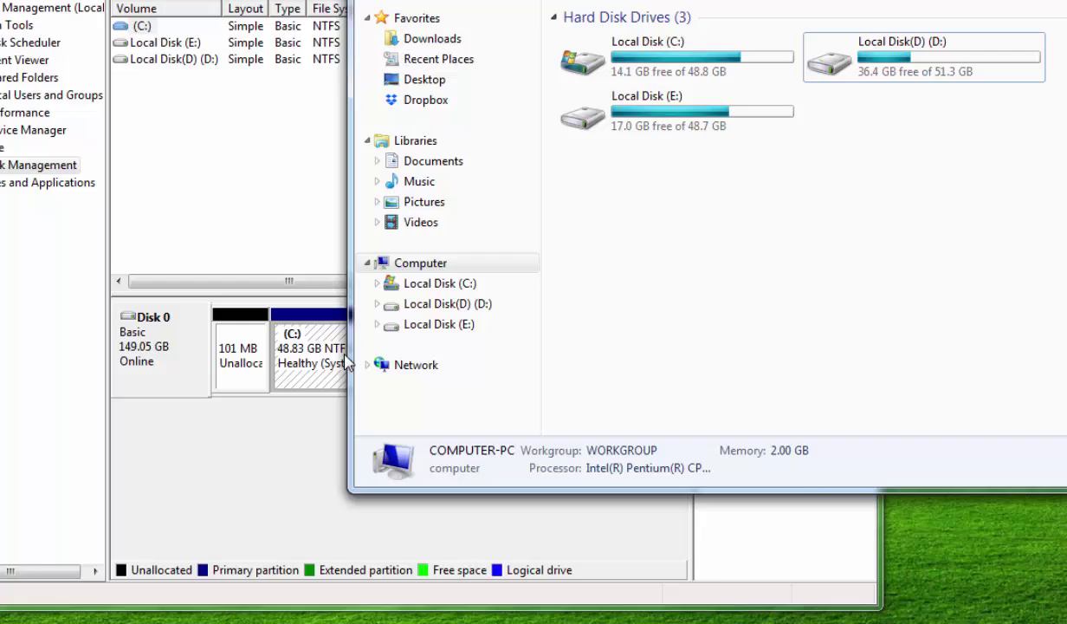
{"action": "left_click", "coordinate": [301, 419]}
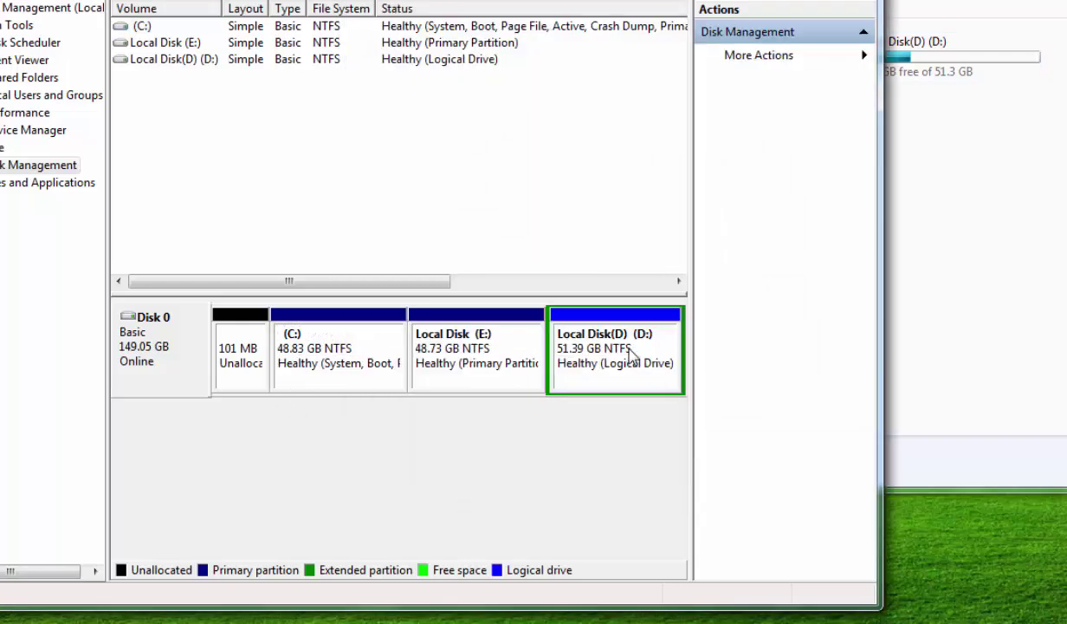
{"action": "left_click", "coordinate": [953, 164]}
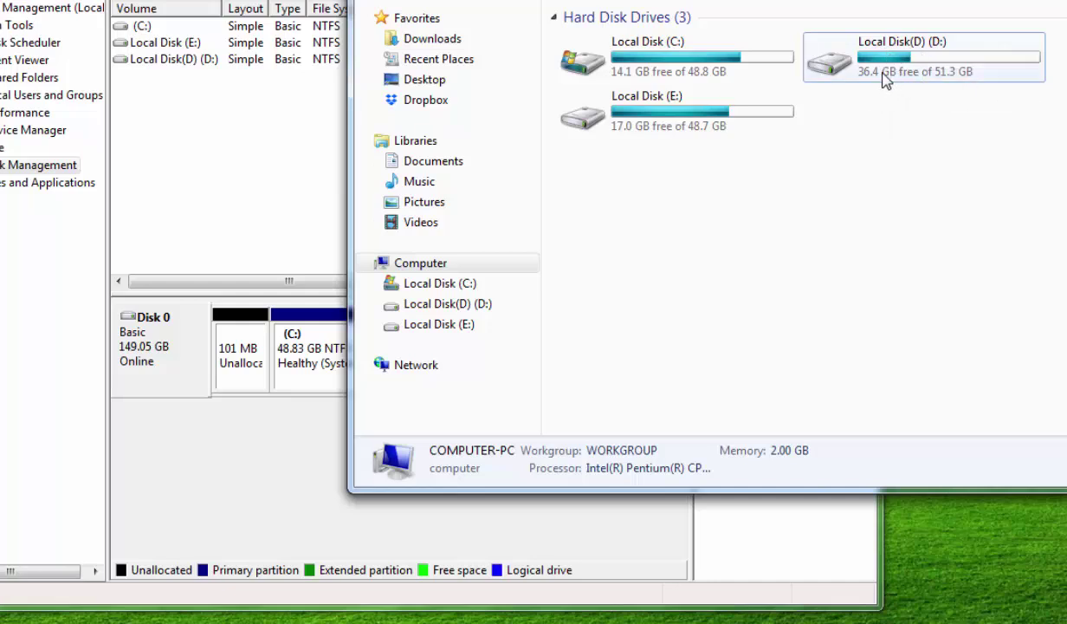
{"action": "mouse_move", "coordinate": [917, 80]}
{"action": "left_click", "coordinate": [190, 460]}
{"action": "left_click", "coordinate": [613, 362]}
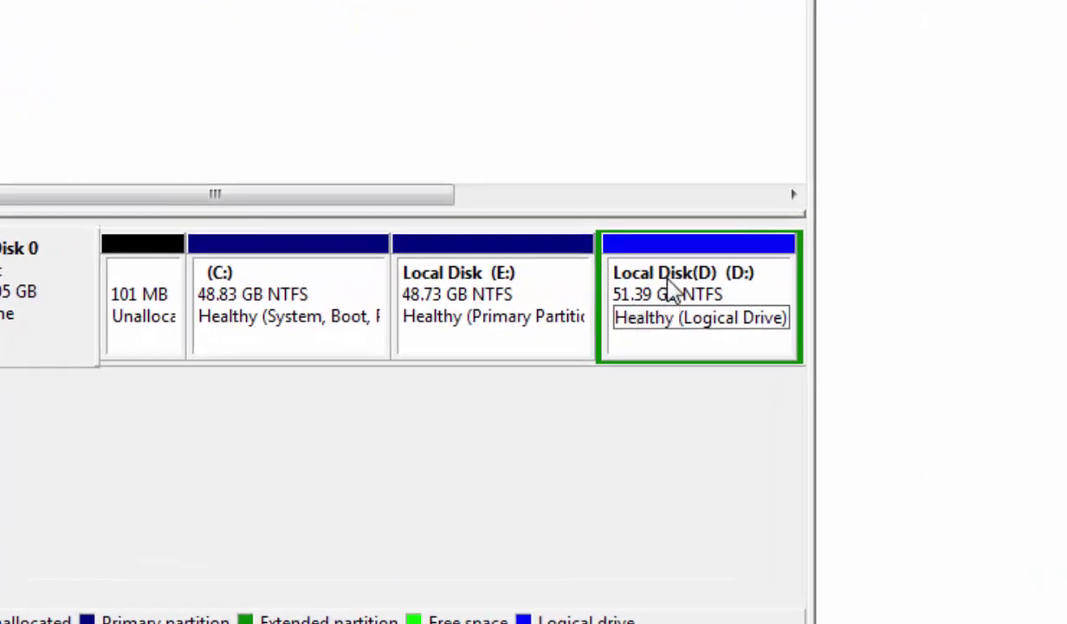
- Start shrinking the Local Disk(D) (D:) volume and check that drive's capacity in the Computer window
{"action": "right_click", "coordinate": [672, 288]}
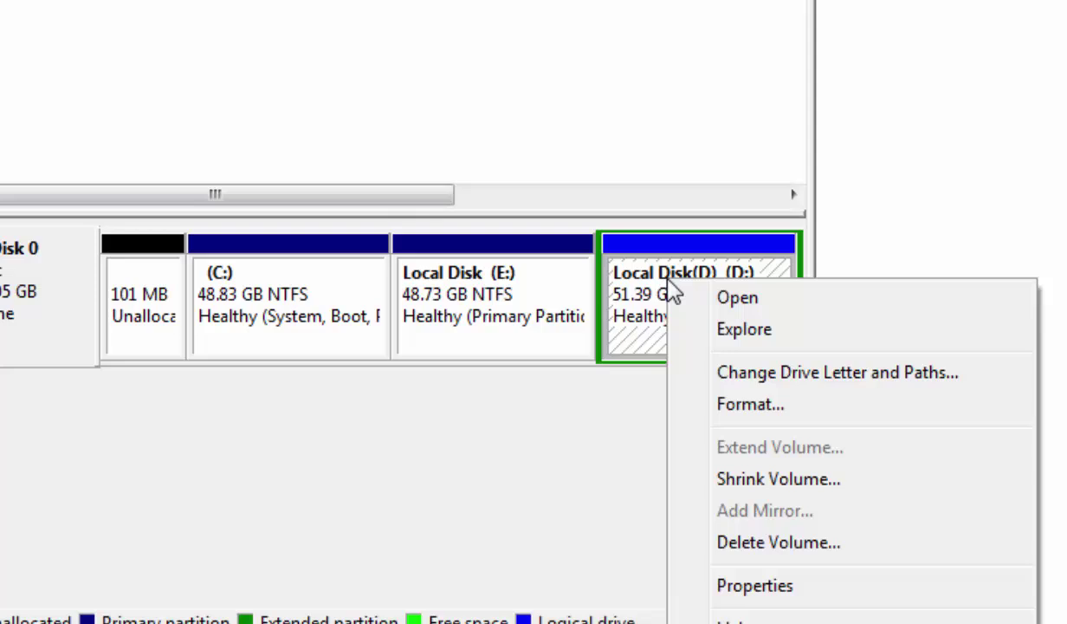
{"action": "left_click", "coordinate": [779, 483]}
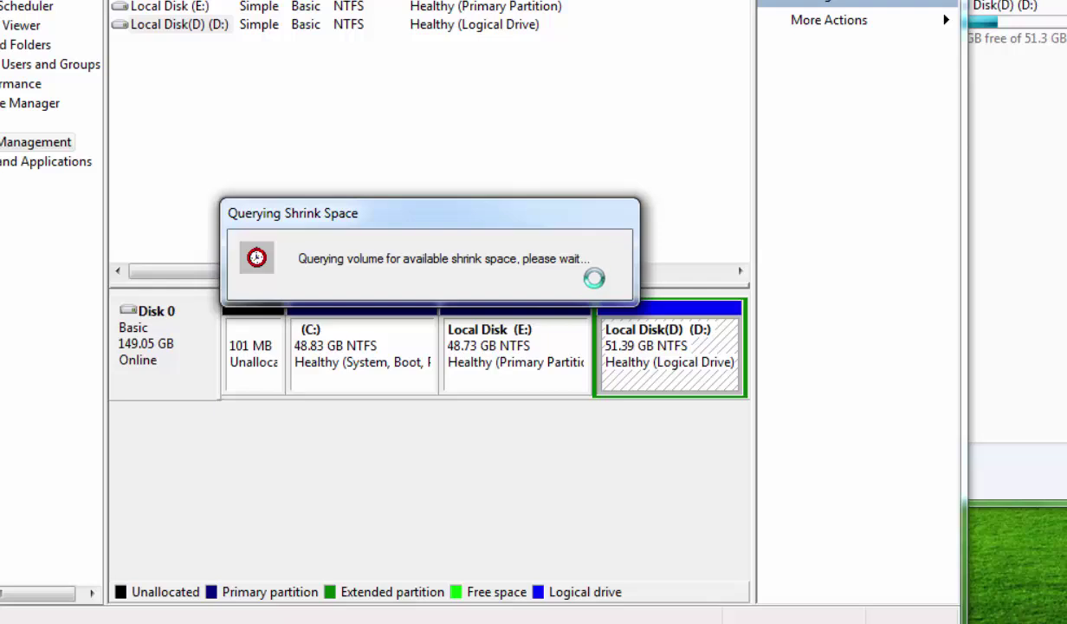
{"action": "key", "text": "super+e"}
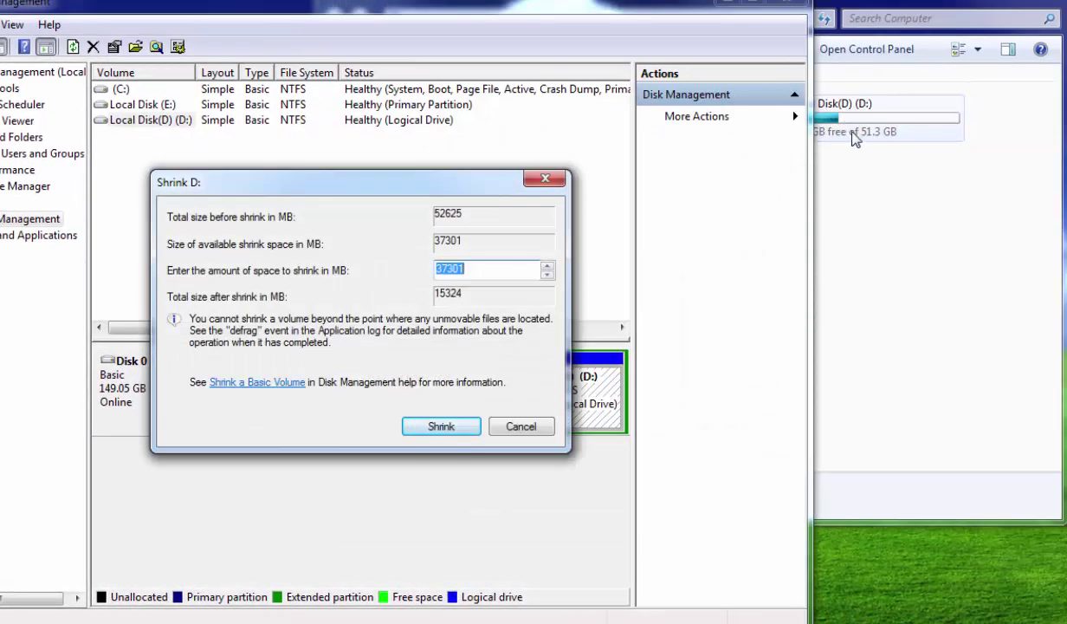
{"action": "left_click", "coordinate": [821, 128]}
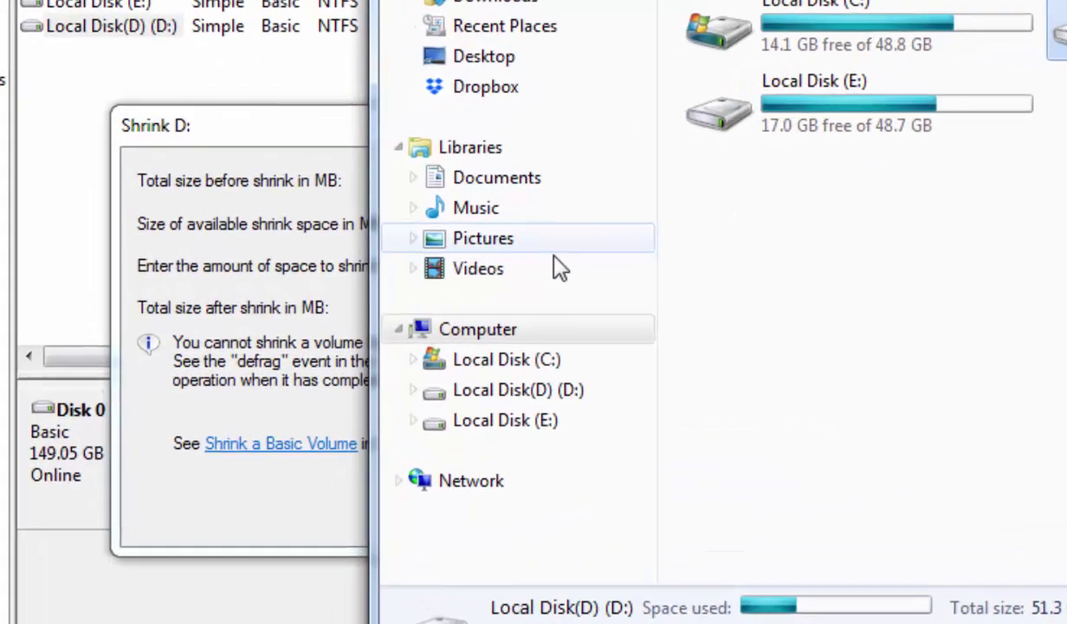
{"action": "key", "text": "alt+Tab"}
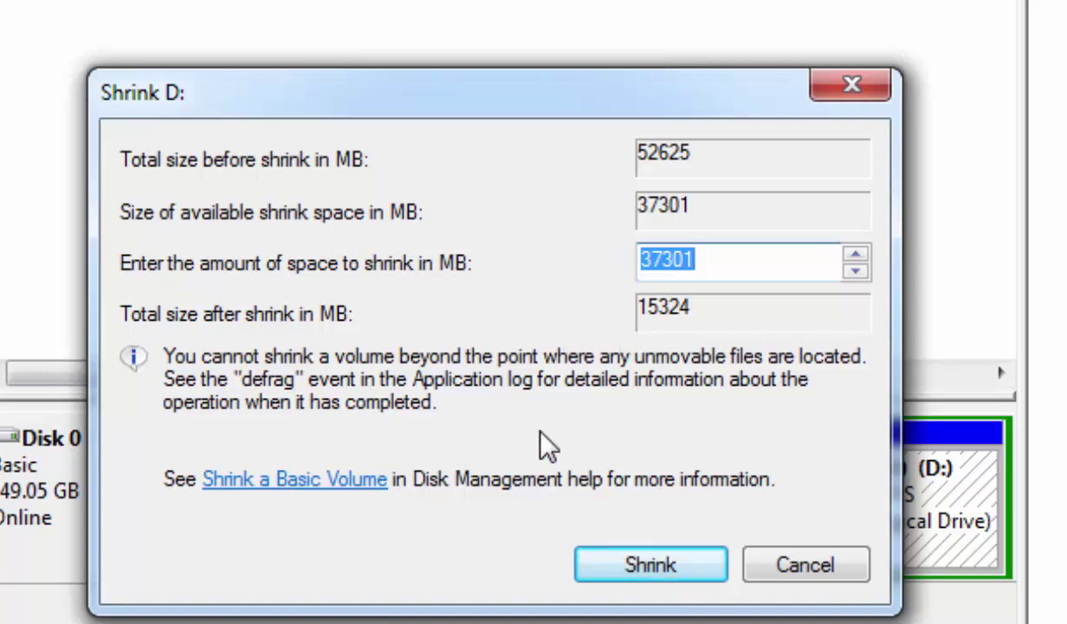
- Calculate 25 * 1024 in Calculator to convert the shrink amount from GB to MB
{"action": "left_click", "coordinate": [706, 265]}
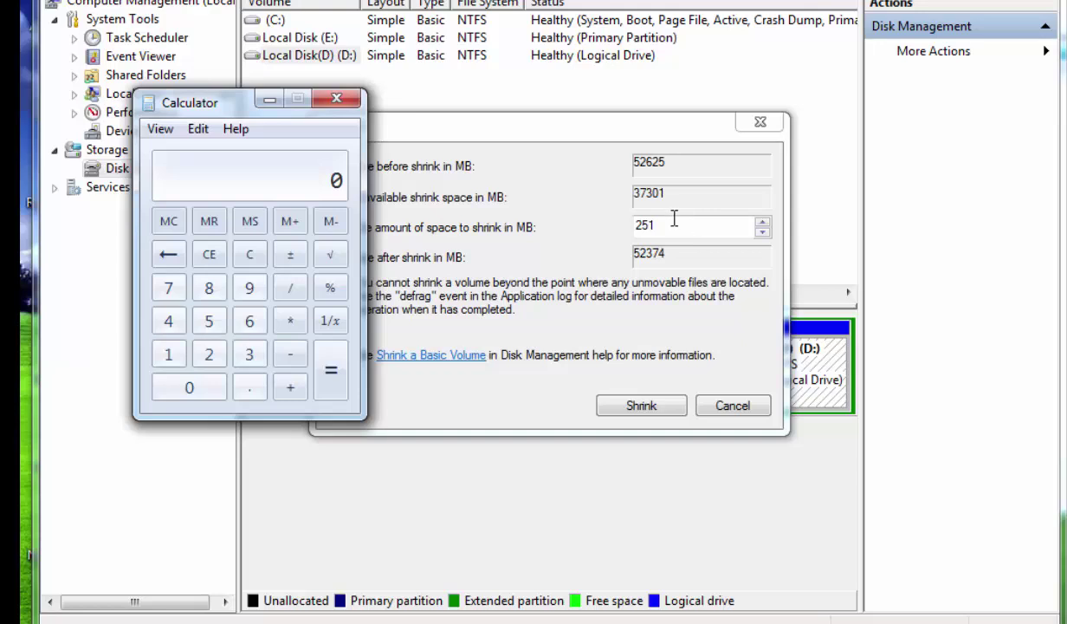
{"action": "left_click", "coordinate": [213, 359]}
{"action": "left_click", "coordinate": [210, 321]}
{"action": "left_click", "coordinate": [292, 327]}
{"action": "left_click", "coordinate": [170, 355]}
{"action": "left_click", "coordinate": [189, 390]}
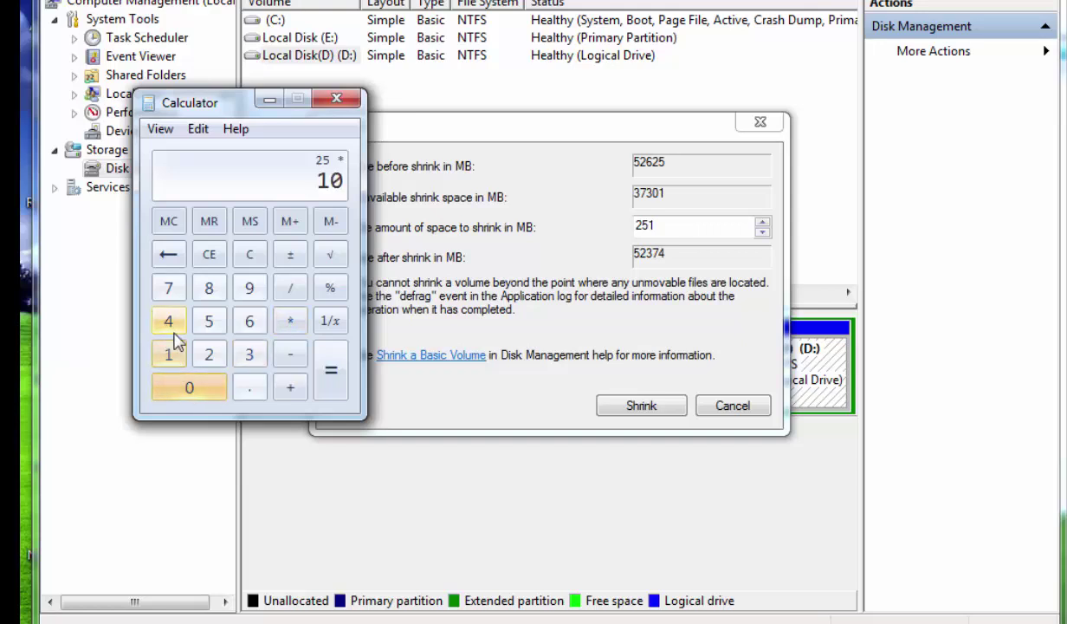
{"action": "left_click", "coordinate": [206, 353]}
{"action": "left_click", "coordinate": [168, 320]}
{"action": "left_click", "coordinate": [322, 369]}
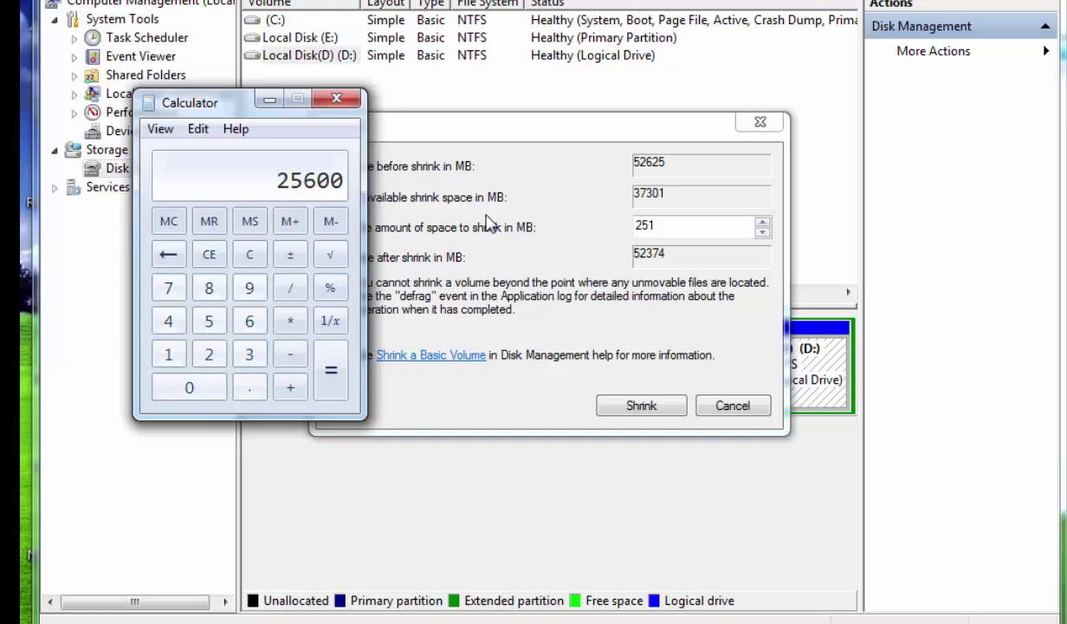
- Set the amount of space to shrink to 25600 MB and shrink volume D:
{"action": "left_click", "coordinate": [686, 229]}
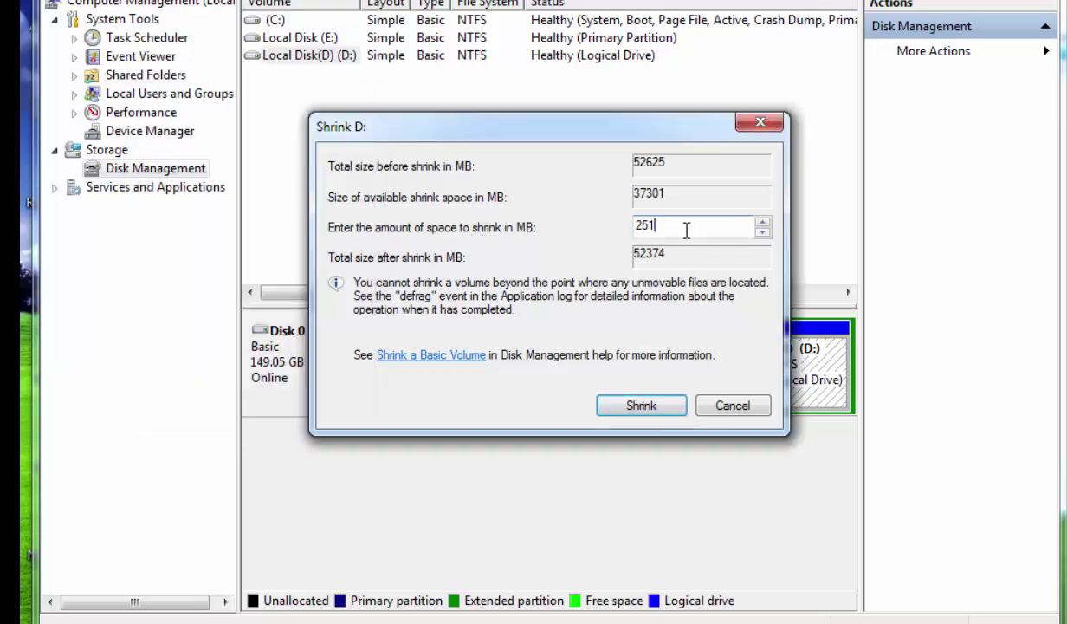
{"action": "key", "text": "BackSpace"}
{"action": "type", "text": "600"}
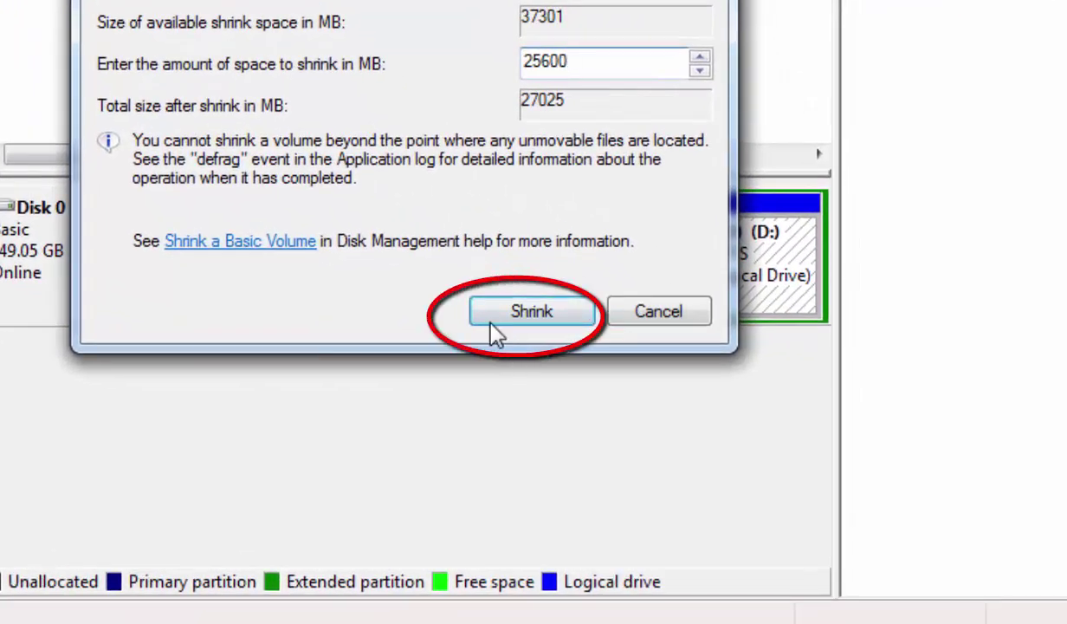
{"action": "left_click", "coordinate": [497, 319]}
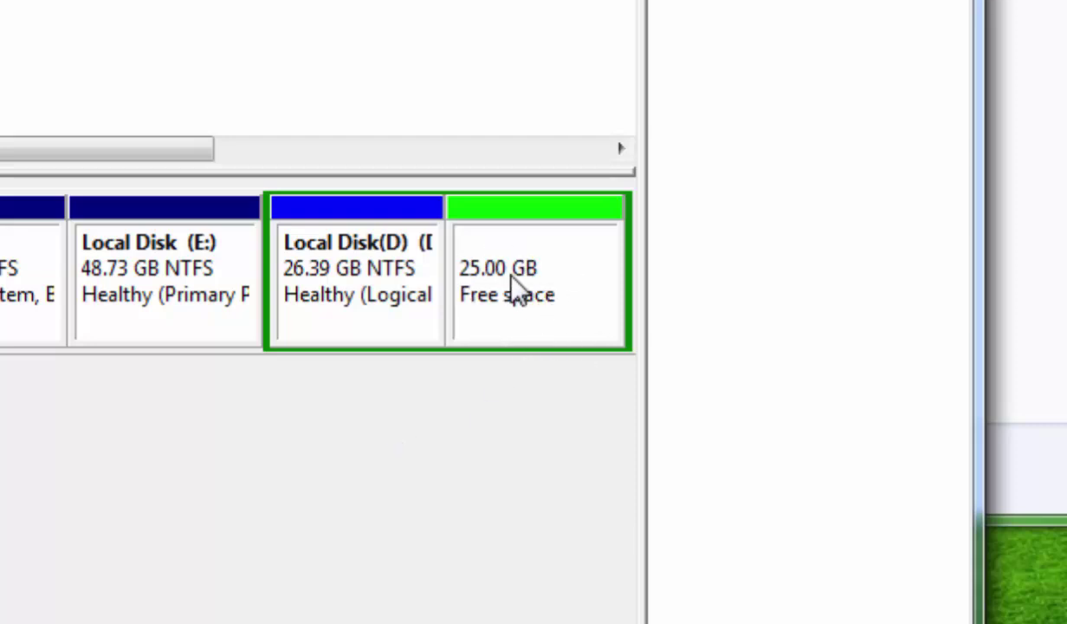
- Start a new simple volume in the free space beside D: with a size of 25600 MB
{"action": "right_click", "coordinate": [479, 240]}
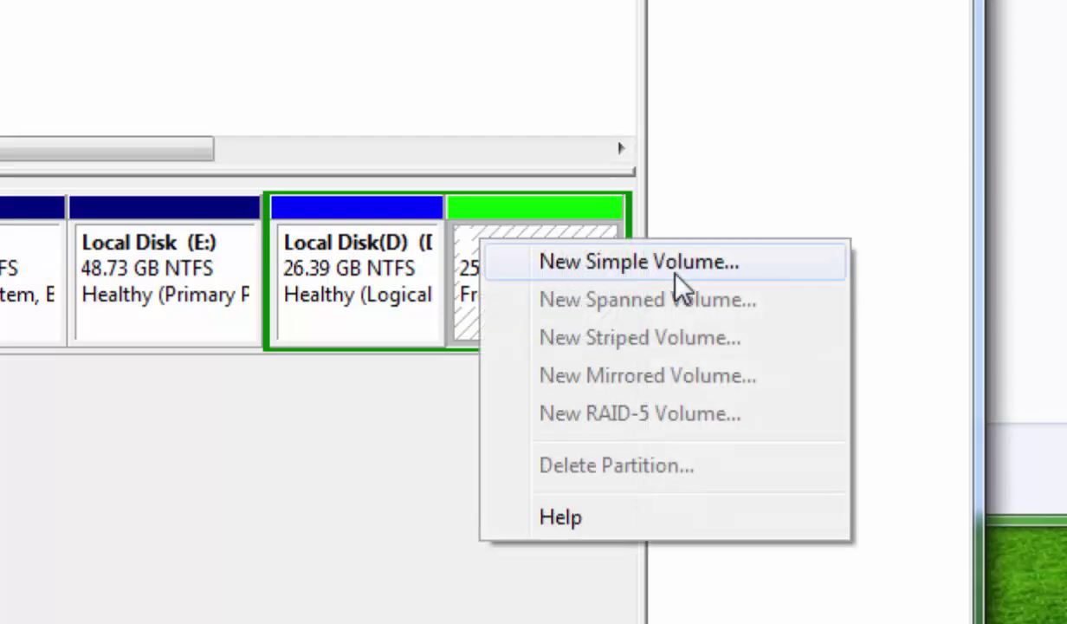
{"action": "left_click", "coordinate": [625, 314]}
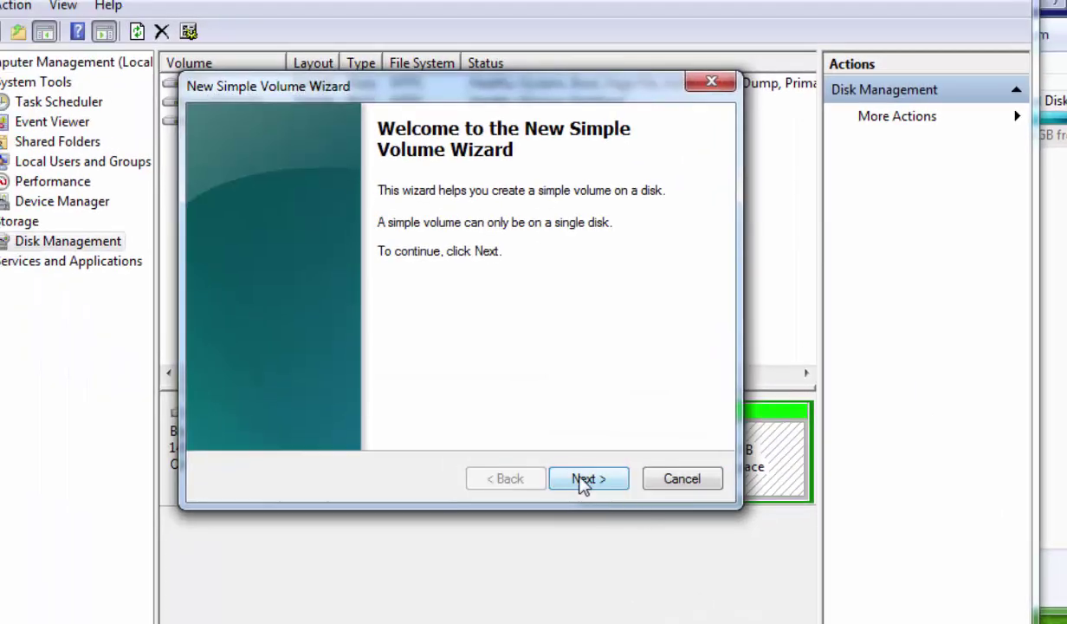
{"action": "left_click", "coordinate": [586, 479]}
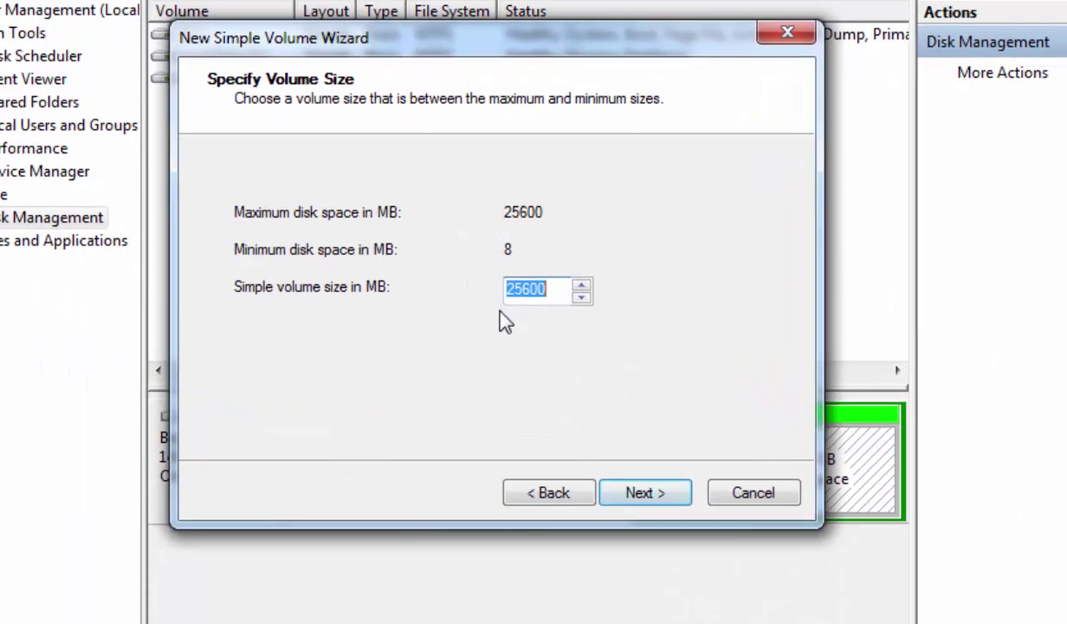
{"action": "left_click", "coordinate": [644, 498]}
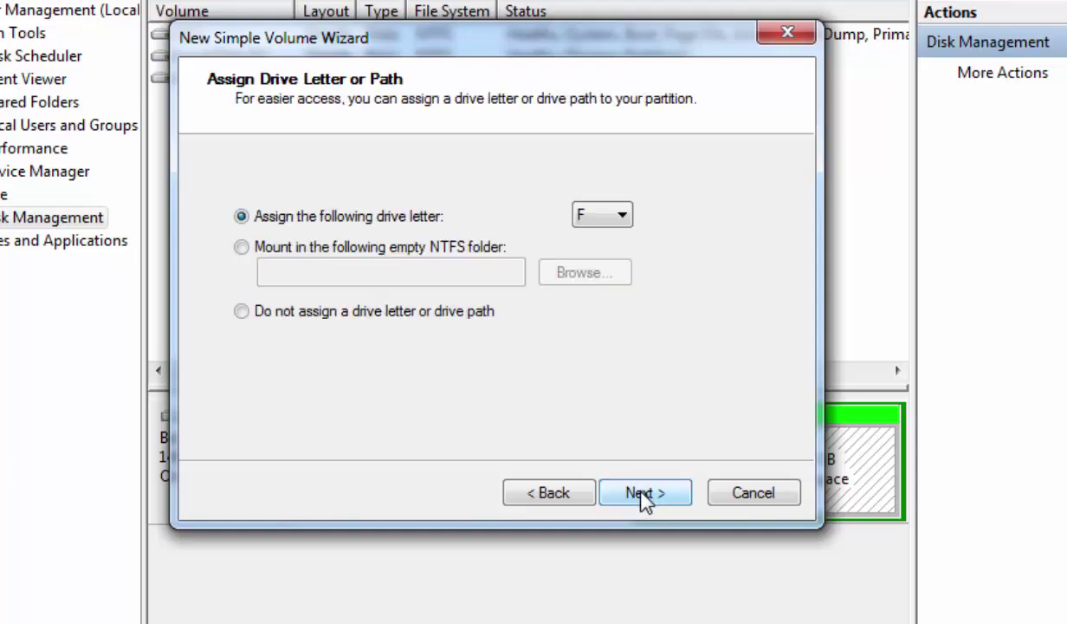
- Assign drive letter F to the new volume and format it as NTFS with the volume label Linux Ubuntu
{"action": "left_click_drag", "start_coordinate": [530, 54], "coordinate": [550, 209]}
{"action": "left_click", "coordinate": [629, 379]}
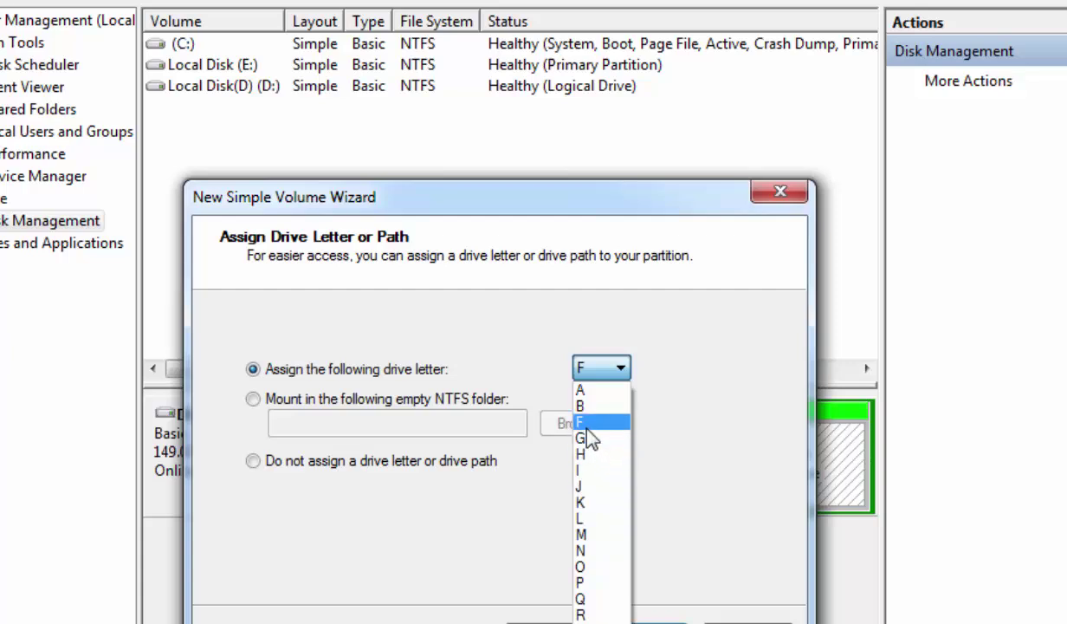
{"action": "left_click", "coordinate": [587, 428]}
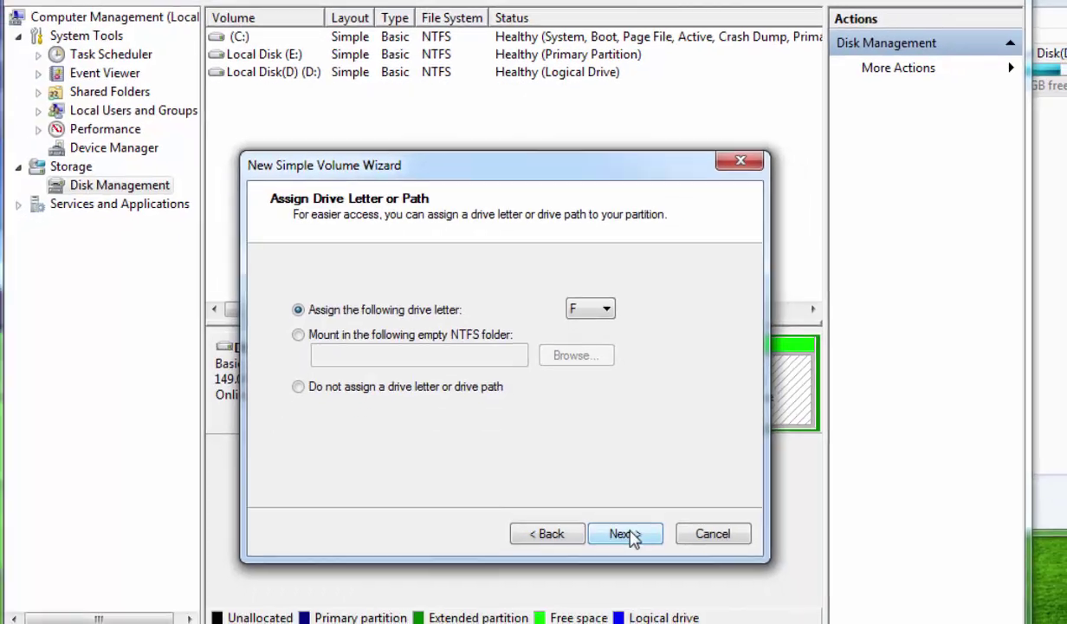
{"action": "left_click", "coordinate": [627, 533]}
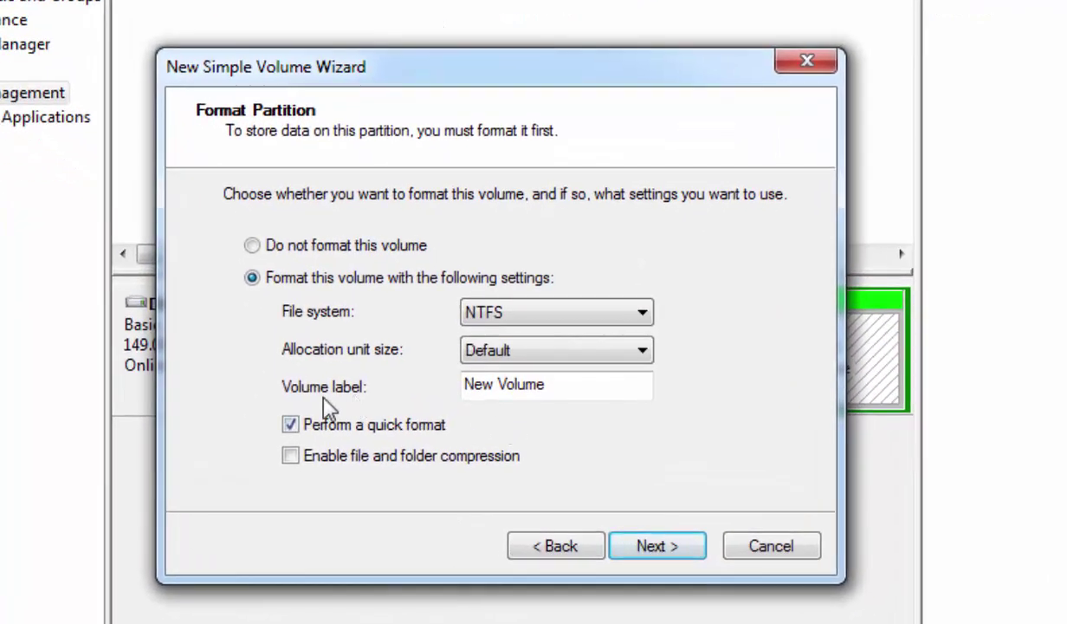
{"action": "double_click", "coordinate": [570, 384]}
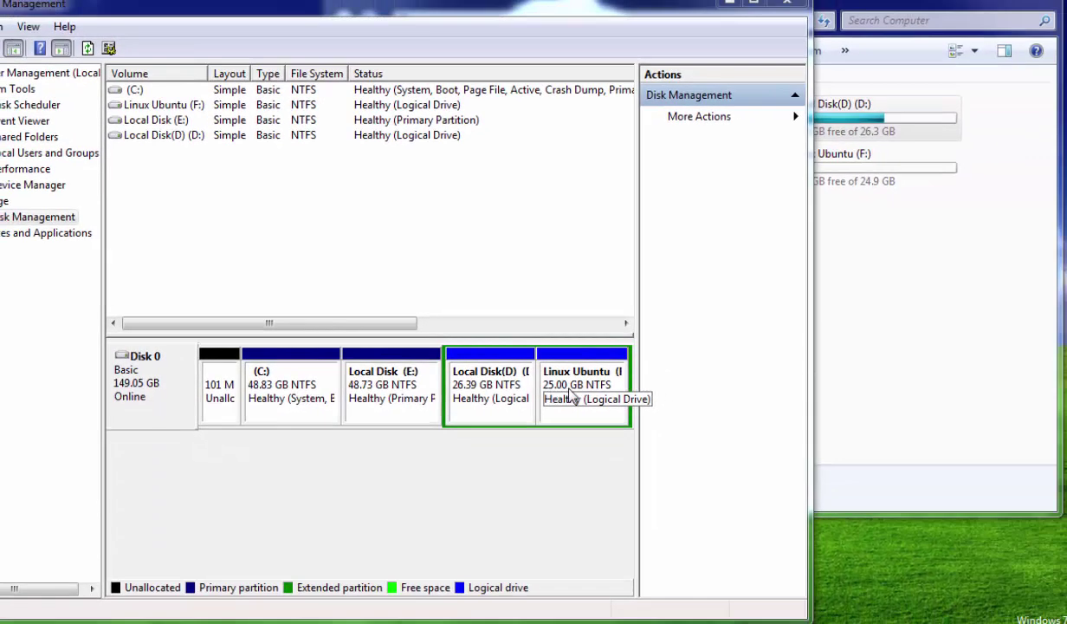
- Check the Linux Ubuntu (F:) drive's details in the Computer window
{"action": "left_click", "coordinate": [887, 257]}
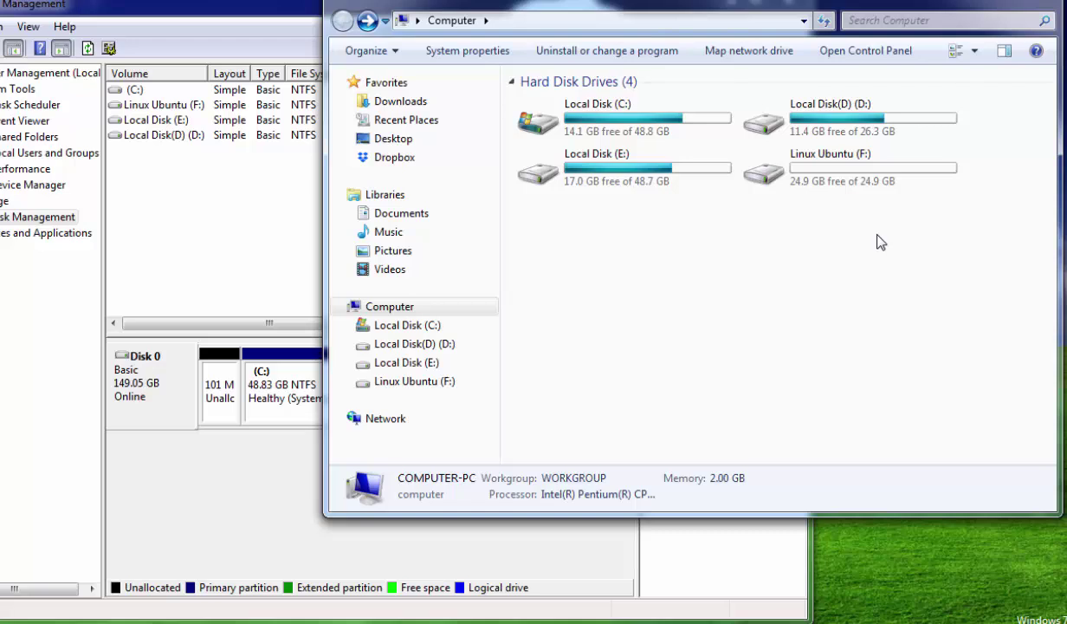
{"action": "left_click", "coordinate": [847, 154]}
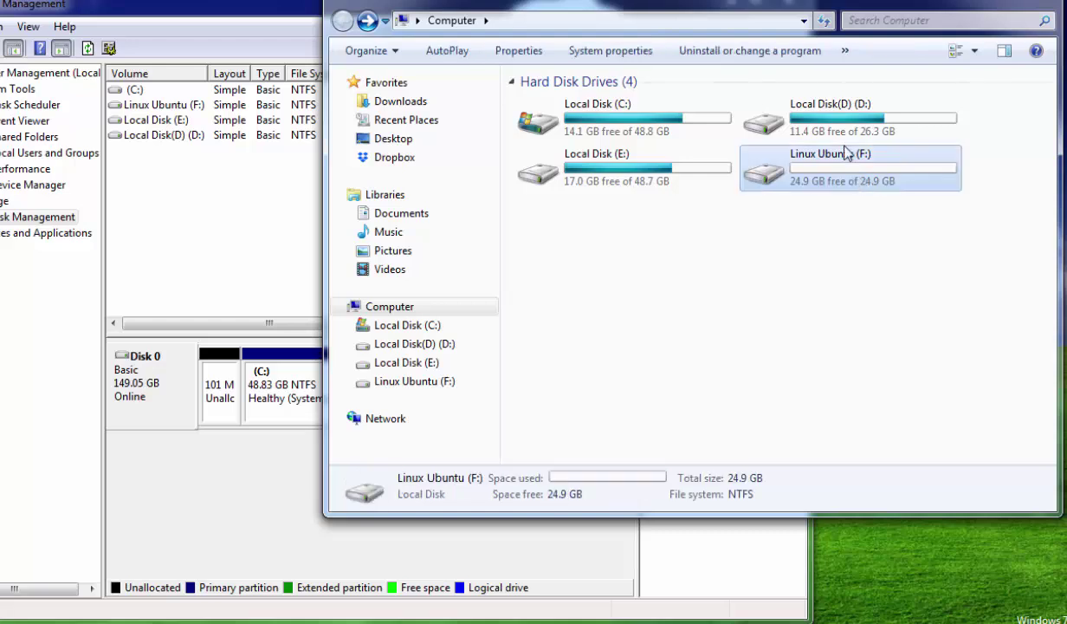